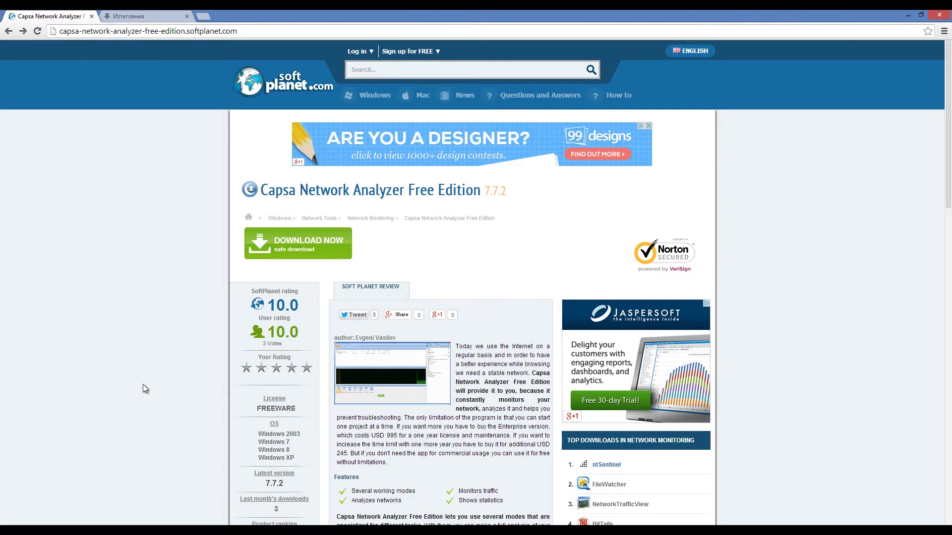
Step: Read and accept the Capsa licence agreement and keep the default install location
scroll(151, 389, "down", 6)
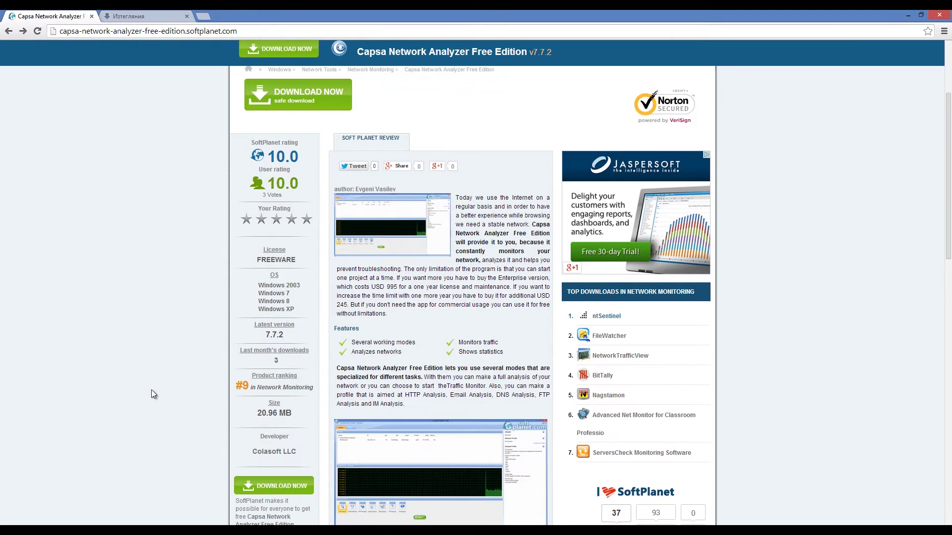
scroll(154, 397, "down", 3)
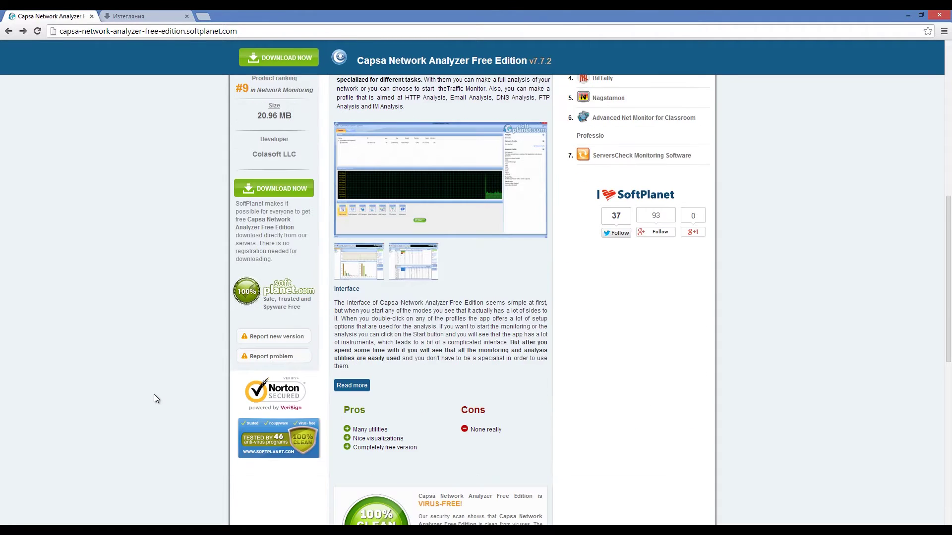
scroll(154, 395, "up", 8)
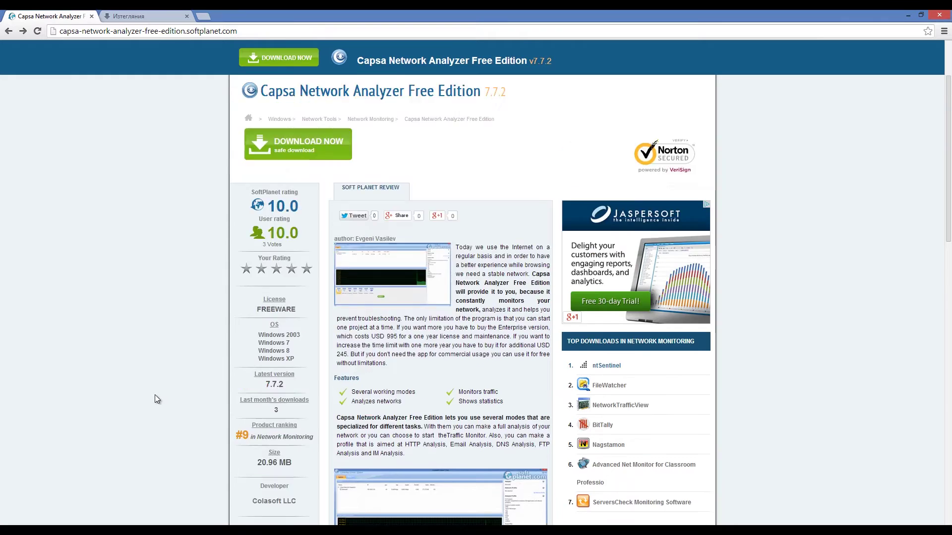
scroll(155, 395, "up", 1)
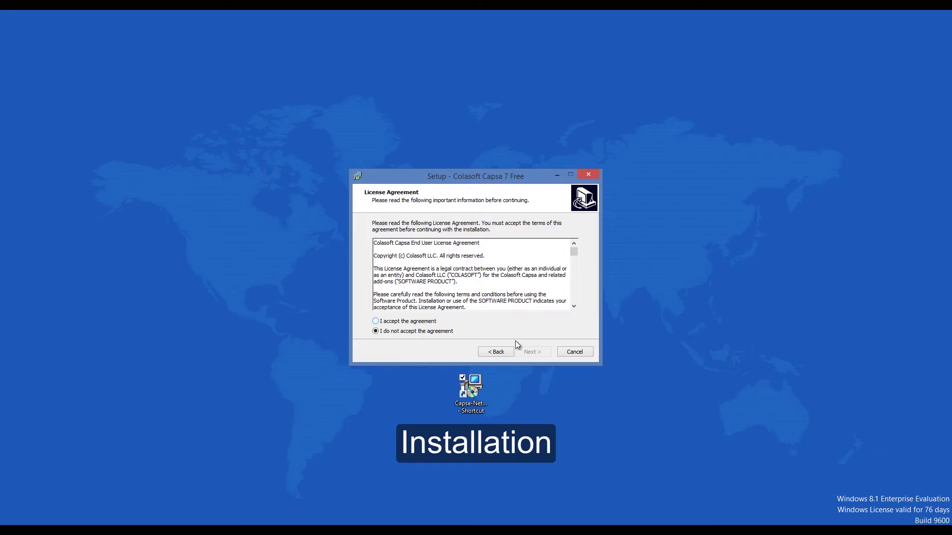
key("alt+a")
left_click(532, 352)
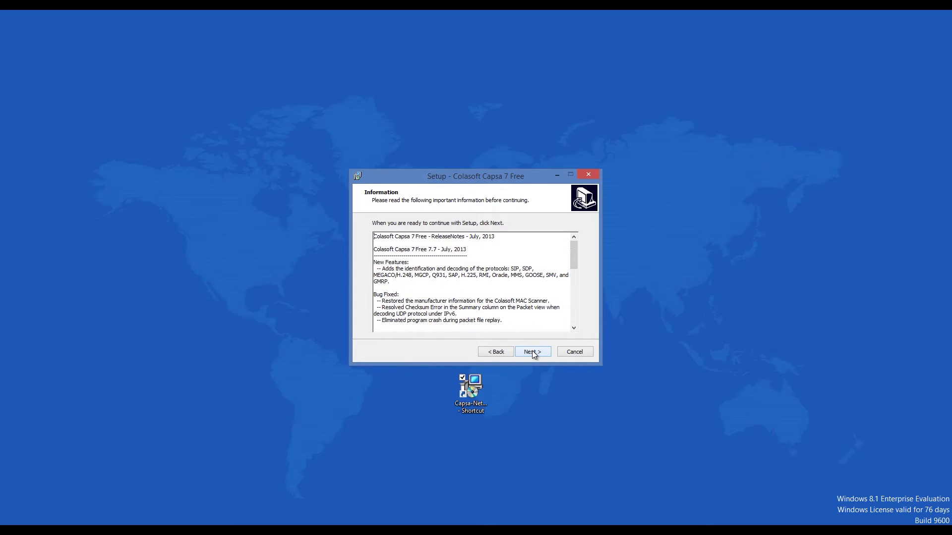
left_click(532, 352)
left_click(532, 352)
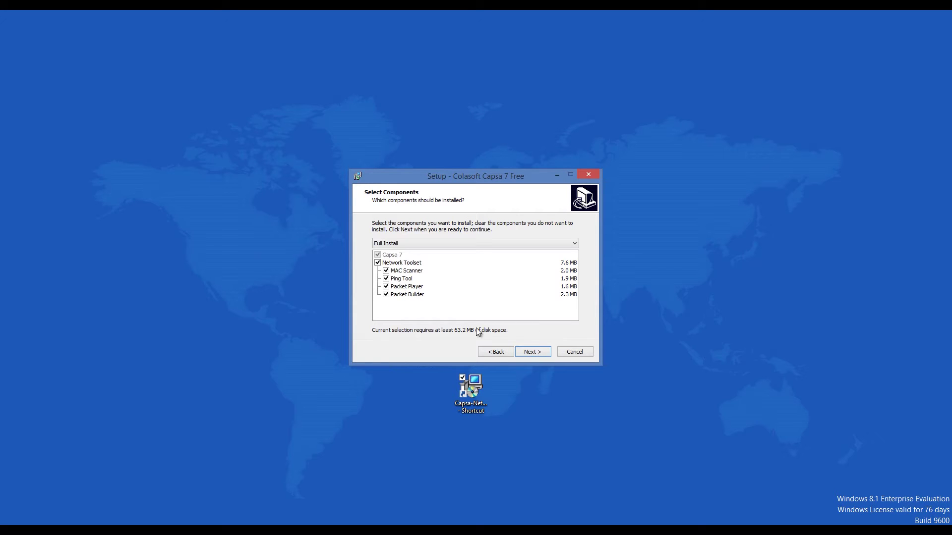
Step: Install Capsa without Network Toolset, with default Start menu folder and shortcuts, and open the serial number page
left_click(377, 263)
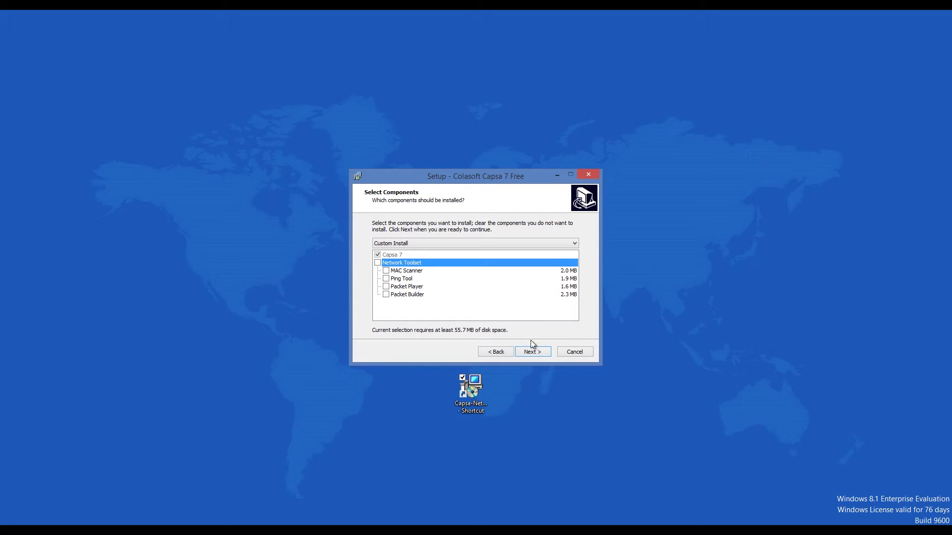
left_click(532, 351)
left_click(534, 352)
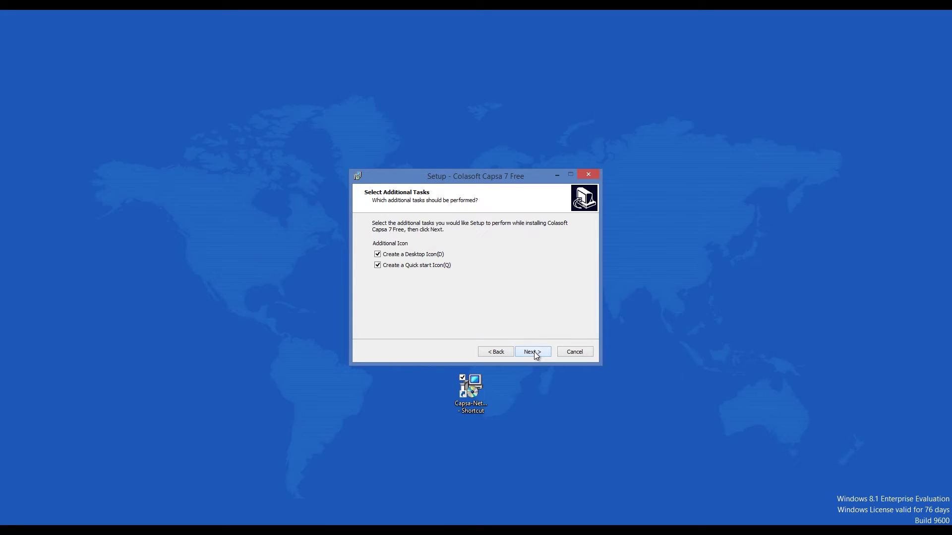
left_click(533, 351)
left_click(534, 352)
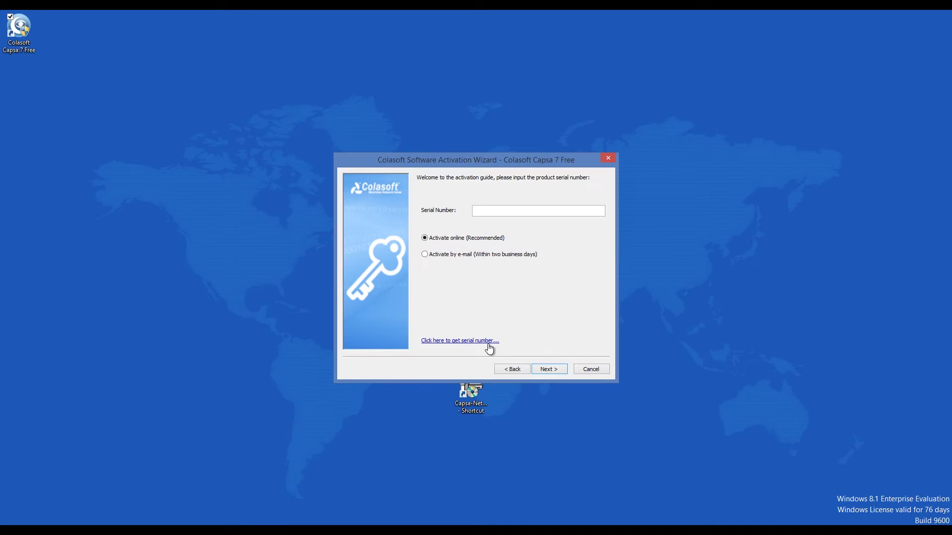
left_click(489, 344)
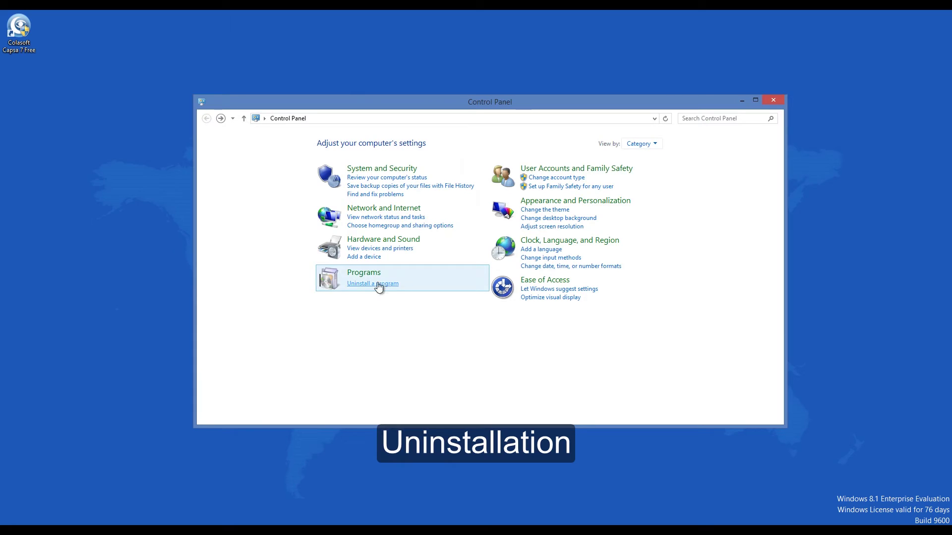
Step: Open Programs and Features and select Colasoft Capsa 7 Free in the installed programs list
left_click(393, 284)
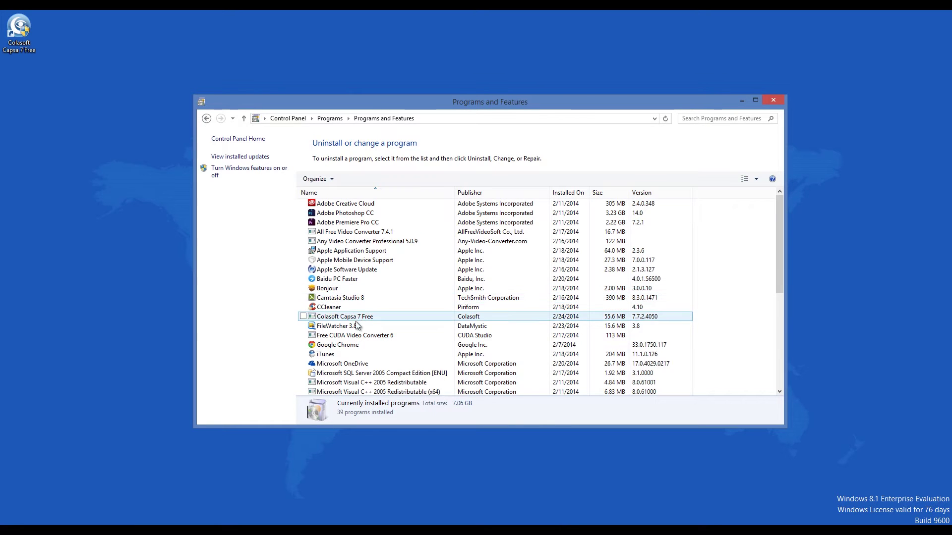
left_click(347, 269)
left_click(370, 300)
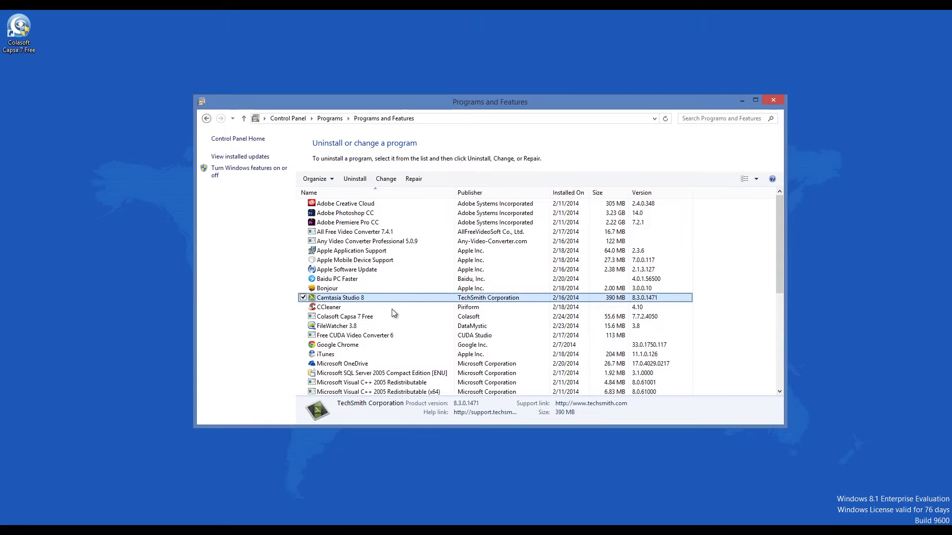
key("Down")
key("Down")
key("Up")
key("Up")
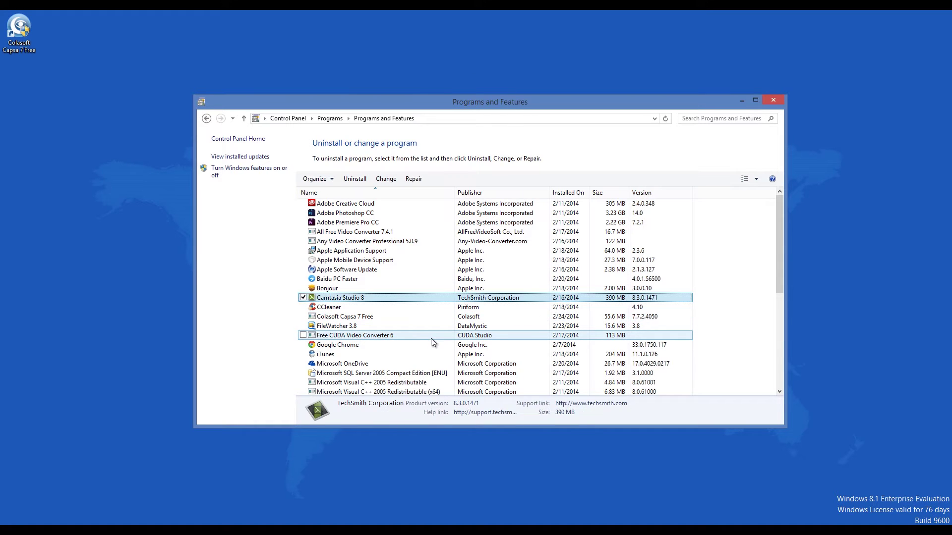
key("Down")
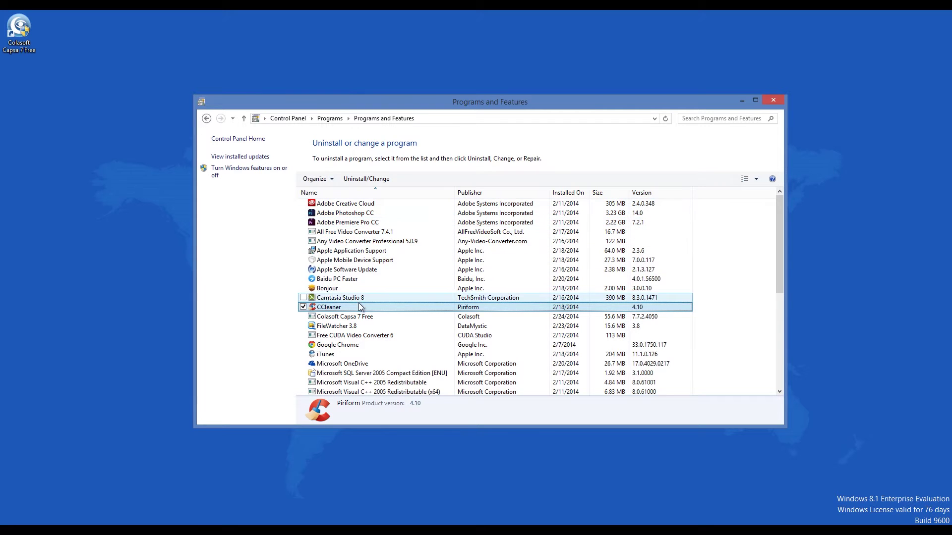
left_click(355, 319)
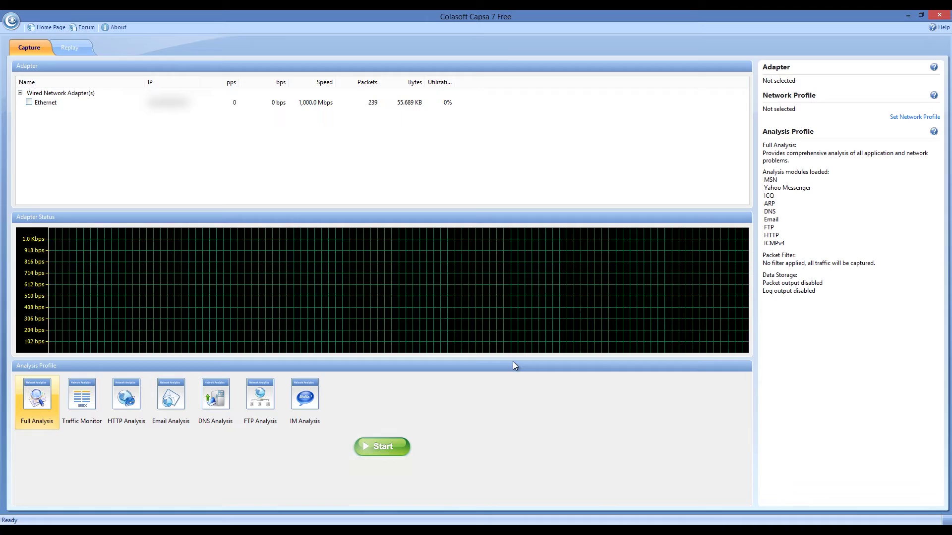
Step: Look at the Replay and Capture tabs and the app menu, then start a capture with no adapter
left_click(69, 46)
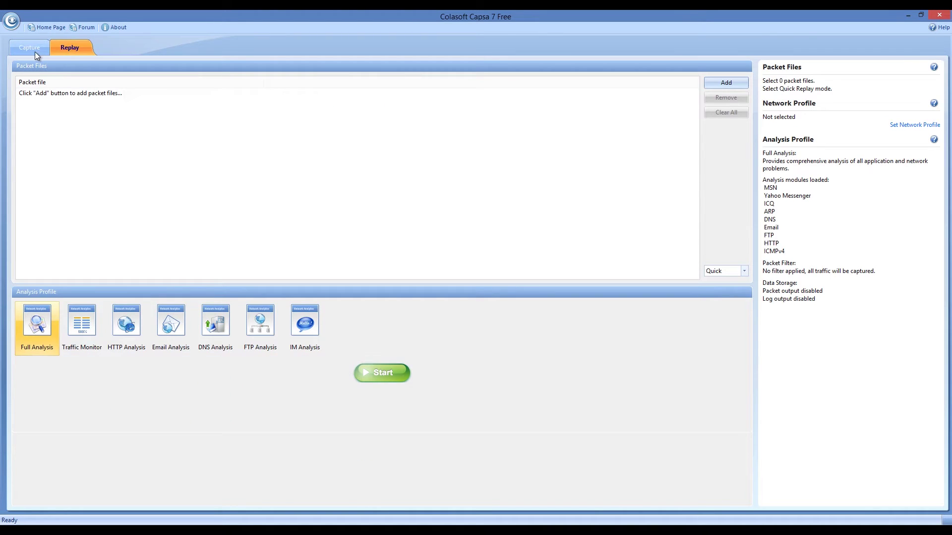
left_click(30, 50)
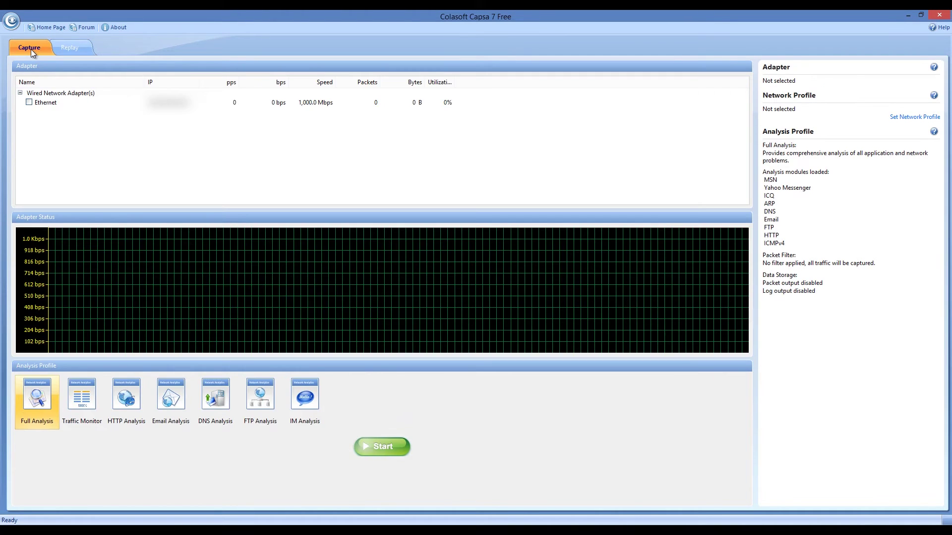
left_click(11, 22)
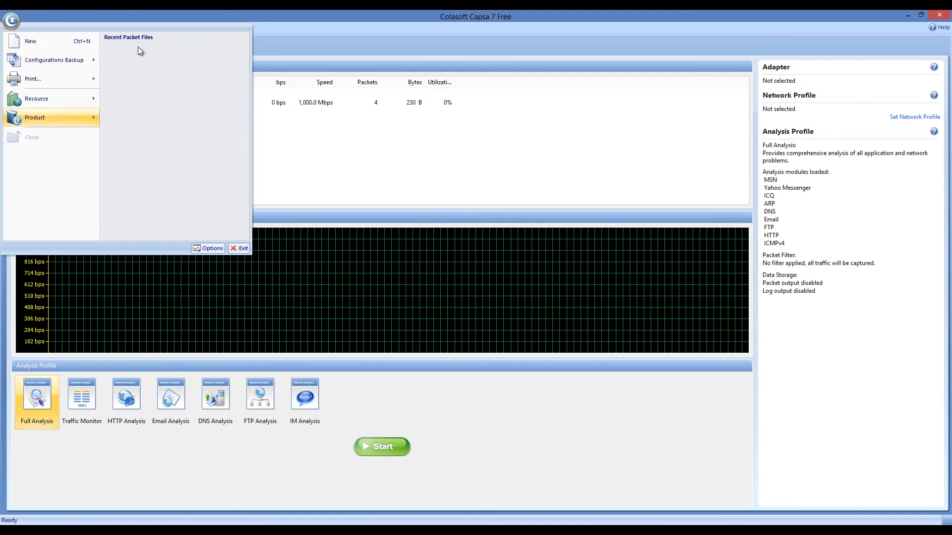
left_click(449, 426)
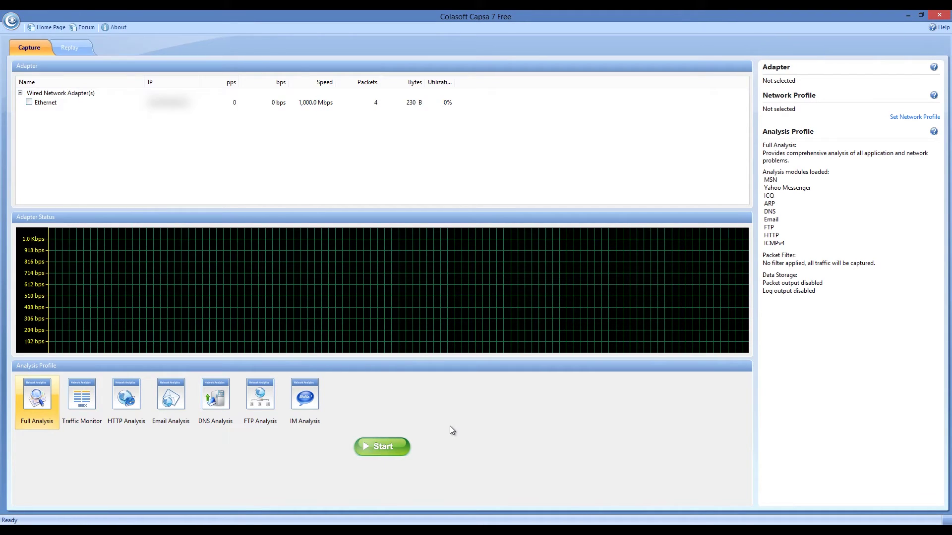
left_click(388, 448)
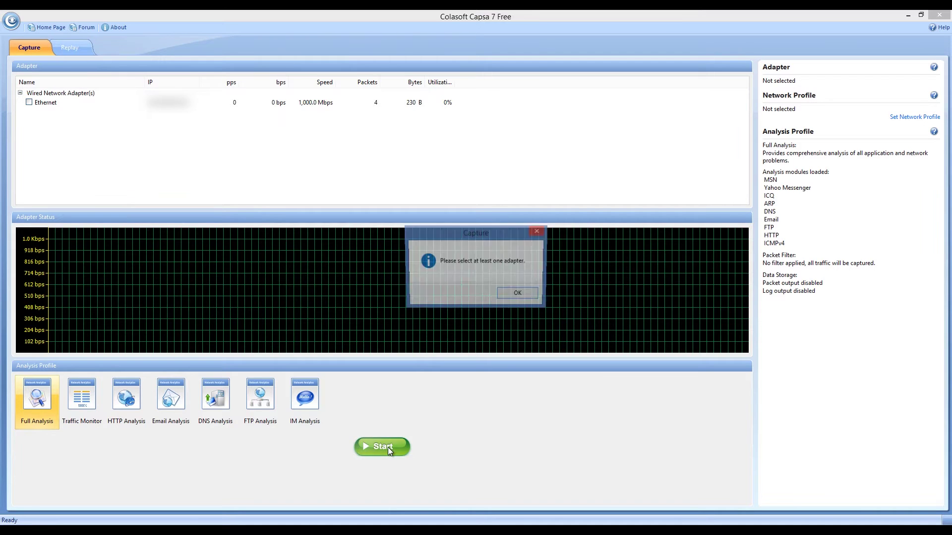
Step: Dismiss the adapter warning and select Ethernet as the capture adapter
left_click(538, 231)
left_click(28, 105)
left_click(28, 104)
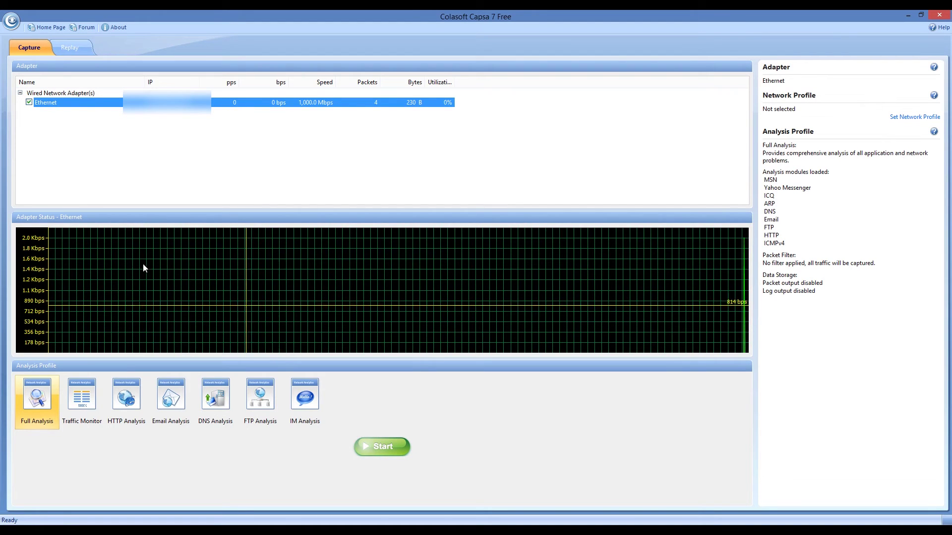
left_click(240, 290)
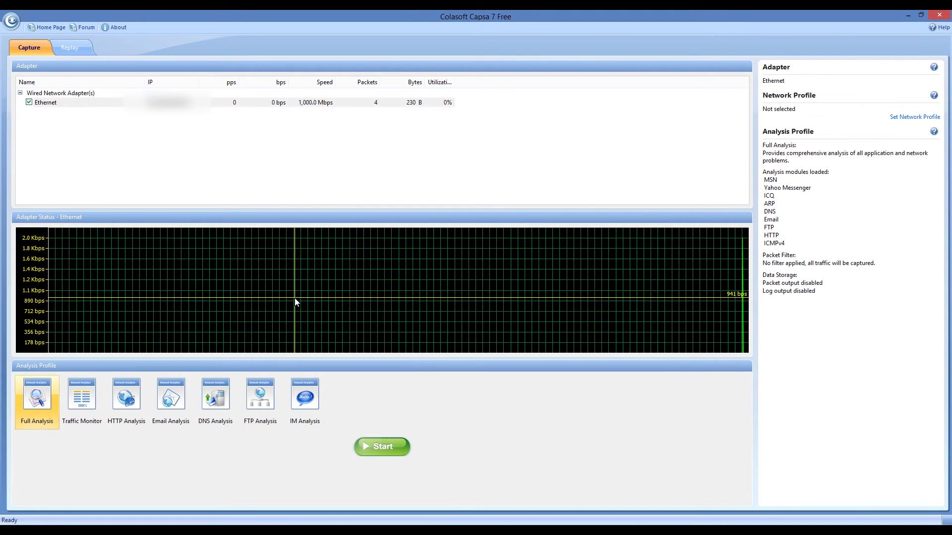
Step: Preview the Traffic Monitor, HTTP, Email, DNS, FTP and IM profiles, ending on Full Analysis
left_click(97, 389)
left_click(131, 402)
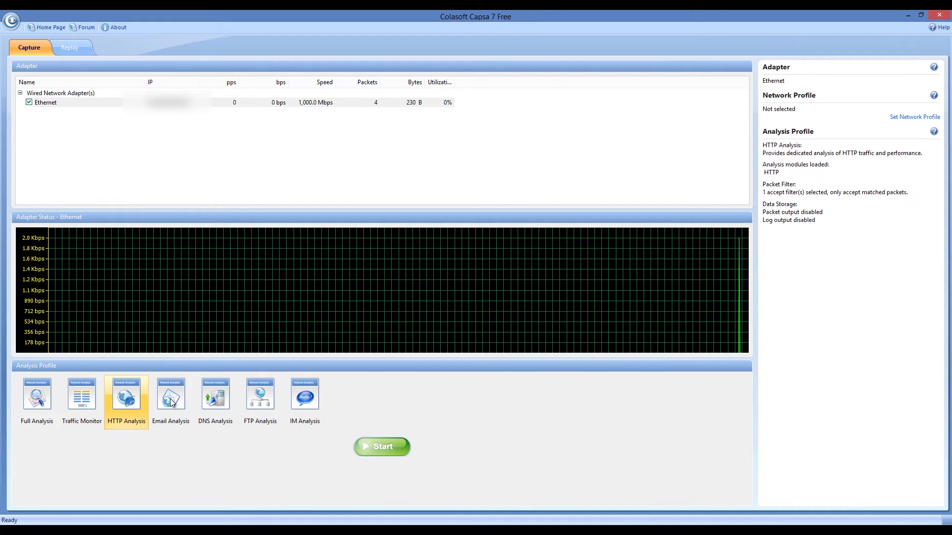
left_click(174, 401)
left_click(230, 401)
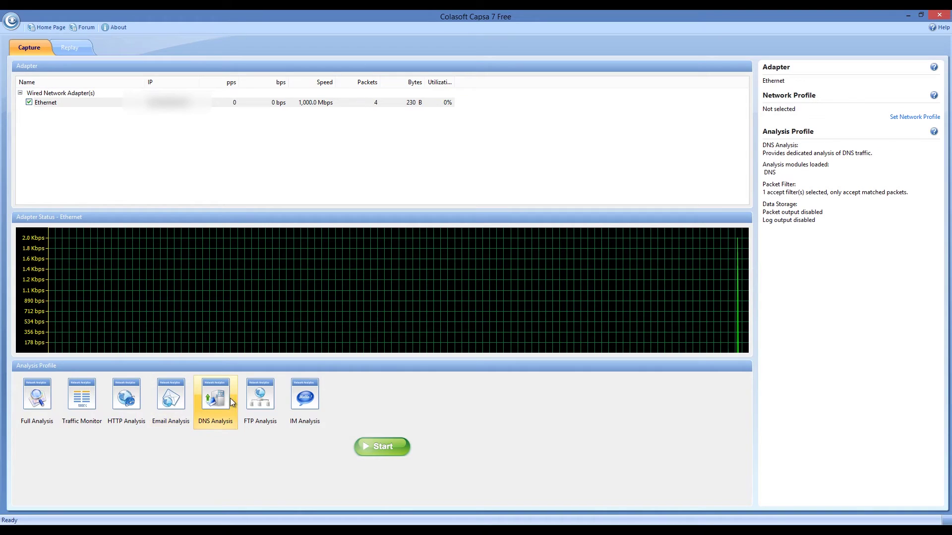
left_click(274, 402)
left_click(318, 399)
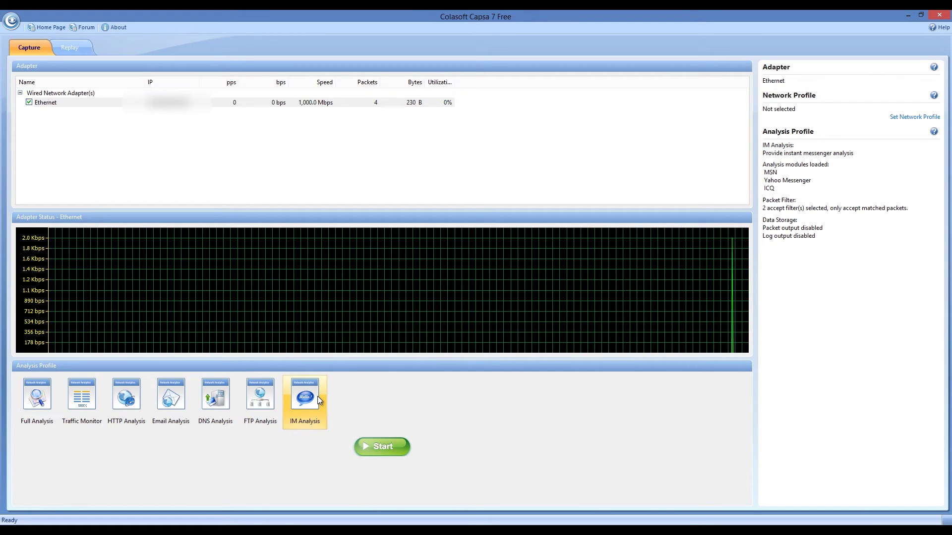
left_click(48, 406)
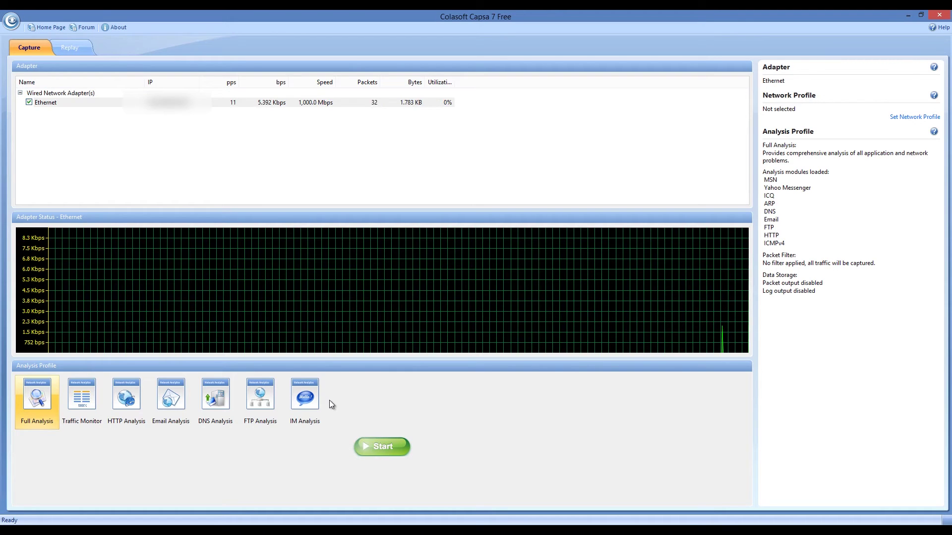
Step: Choose the Traffic Monitor profile and start it as Analysis Project 1
left_click(67, 409)
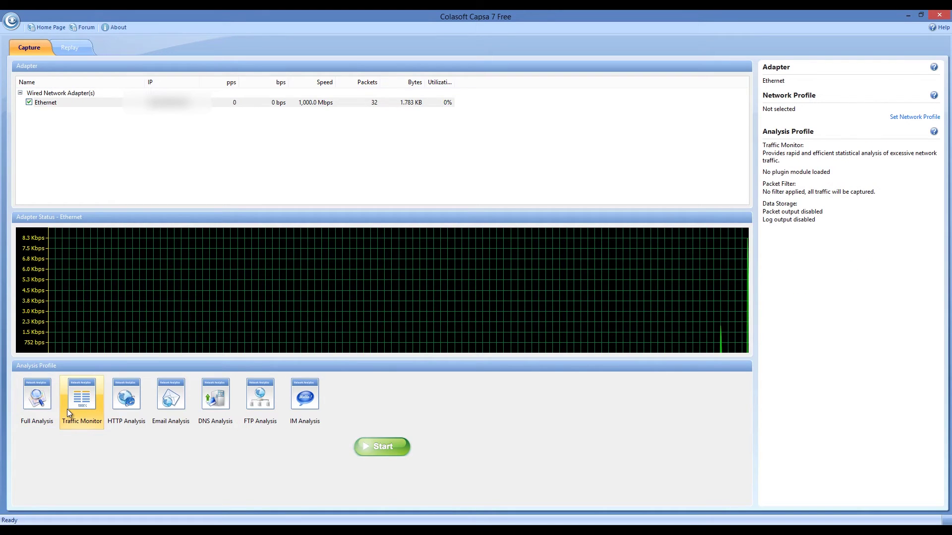
left_click(385, 447)
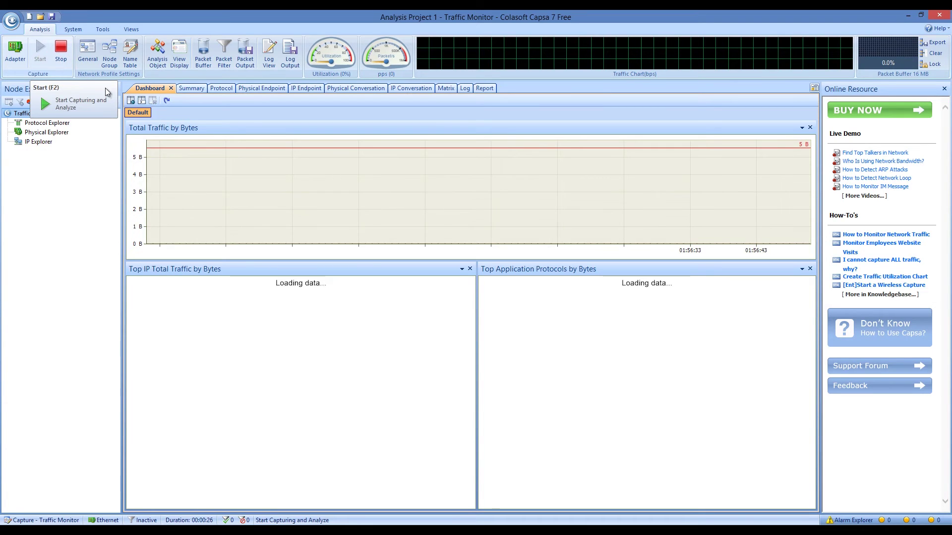
Step: Browse the Summary, Protocol, Endpoint, Conversation, Matrix, Log and Report views, ending on Dashboard
left_click(188, 88)
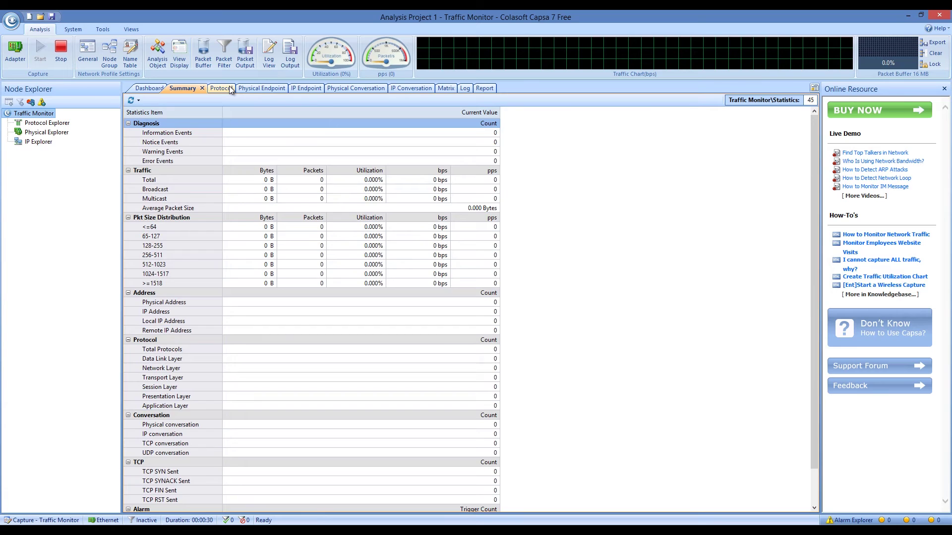
left_click(220, 88)
left_click(262, 88)
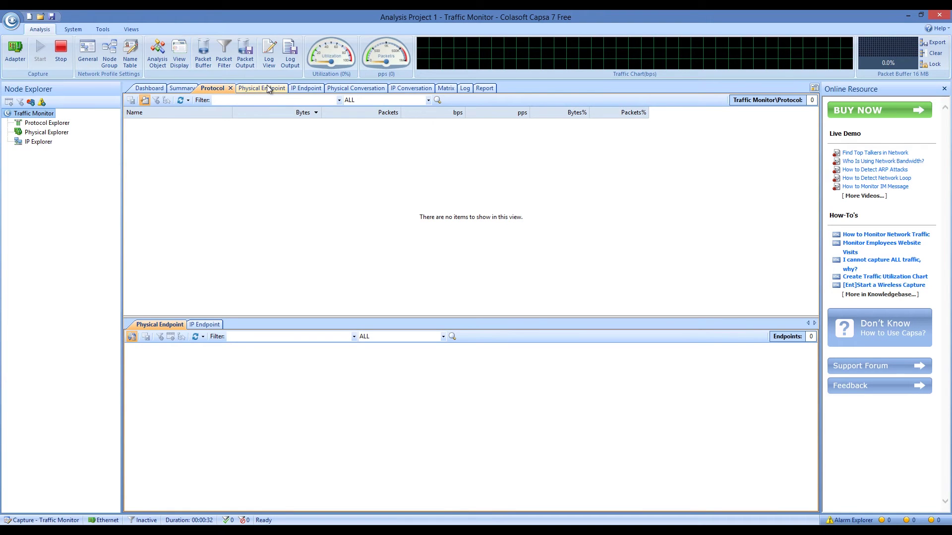
left_click(307, 89)
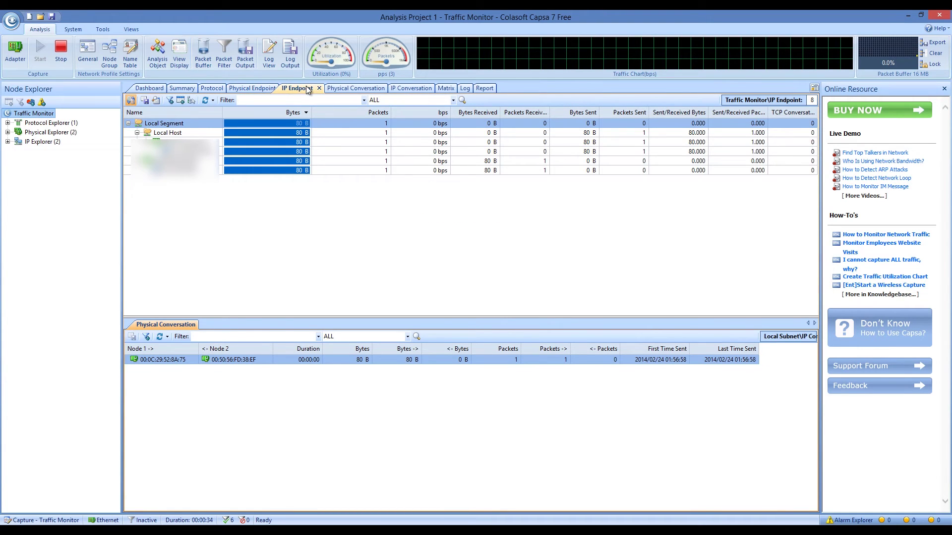
left_click(356, 89)
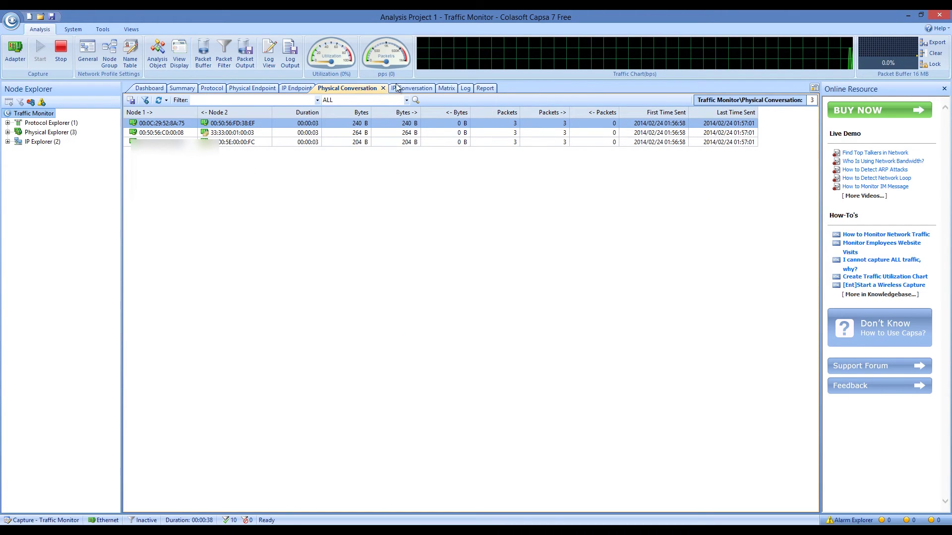
left_click(411, 90)
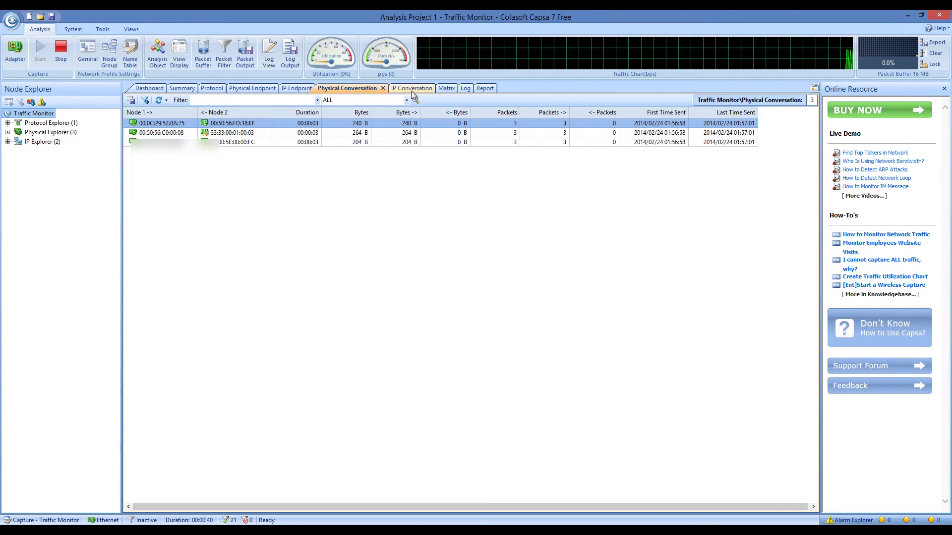
left_click(445, 88)
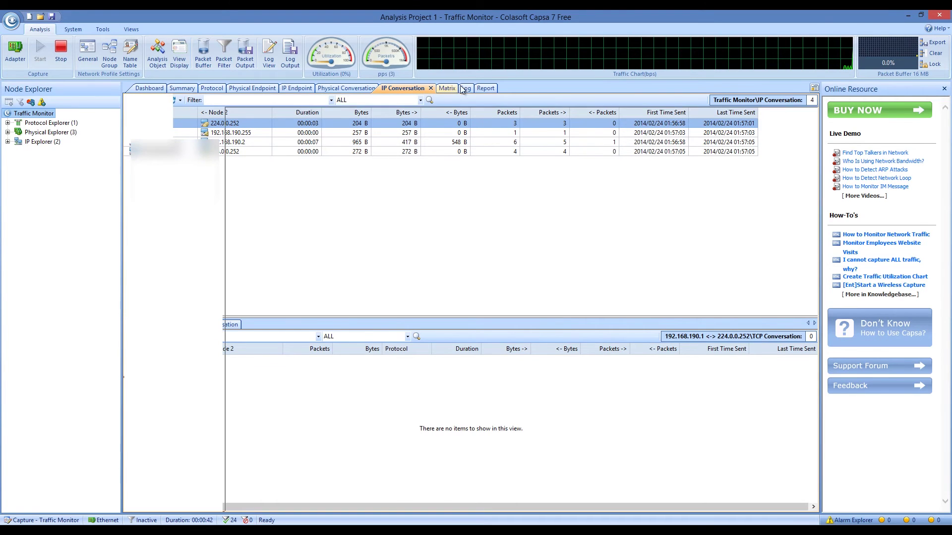
left_click(469, 88)
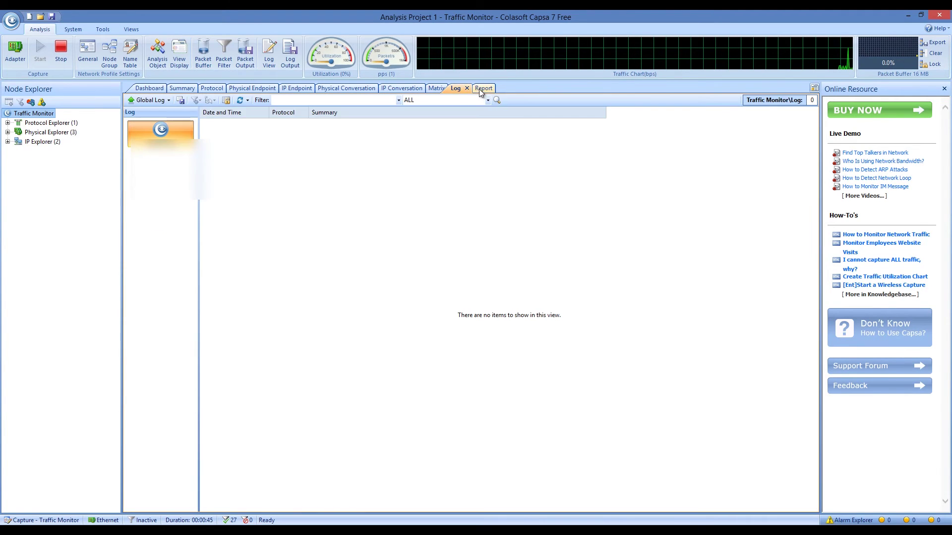
left_click(481, 88)
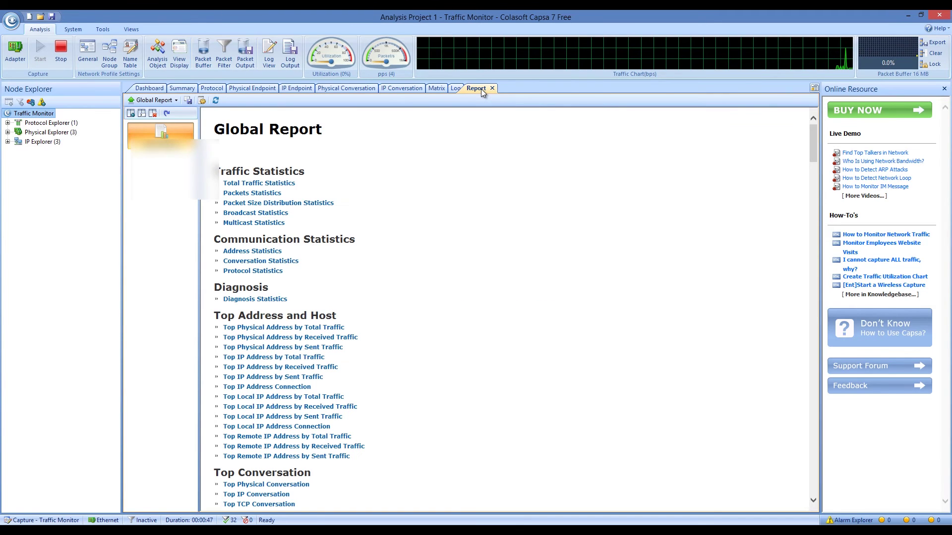
left_click(145, 91)
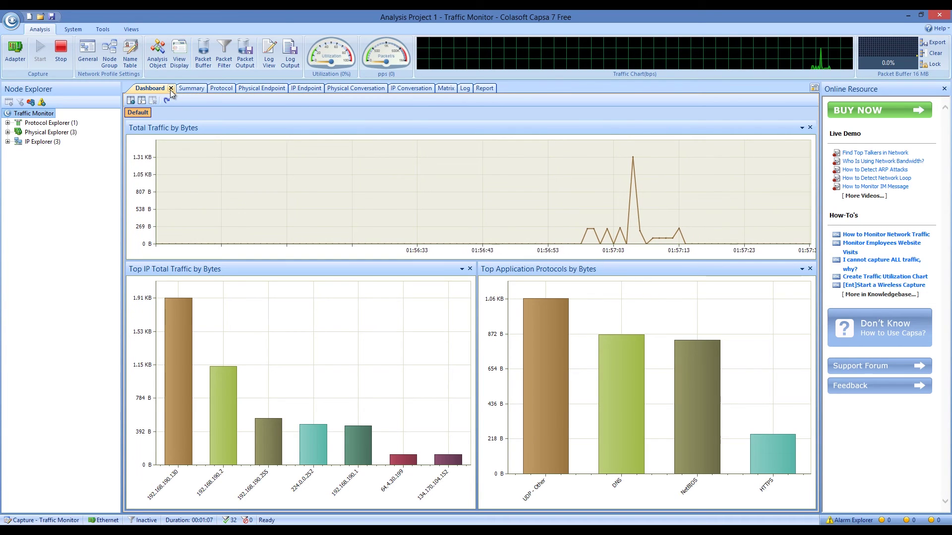
Step: Expand Protocol, Physical and IP Explorer, then show statistics for Internet Addresses > United States
left_click(7, 123)
left_click(7, 142)
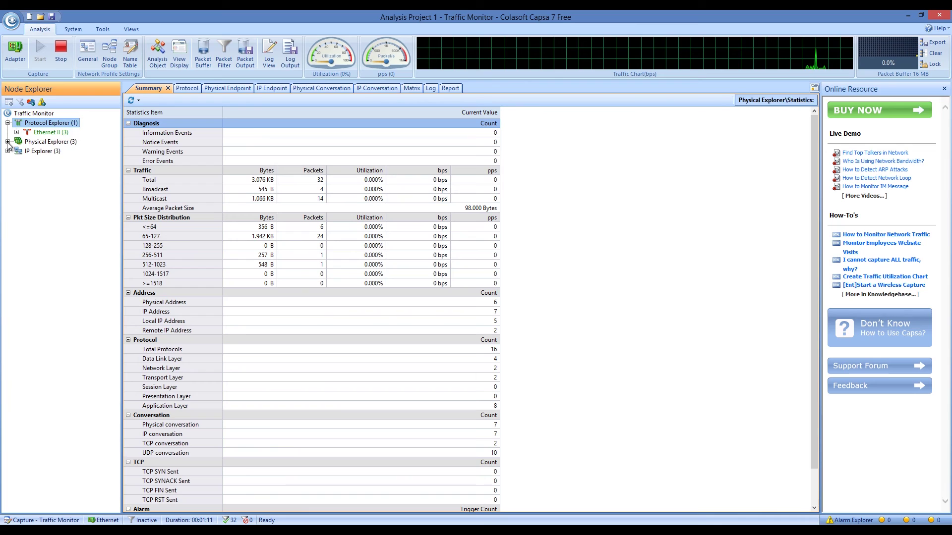
left_click(8, 179)
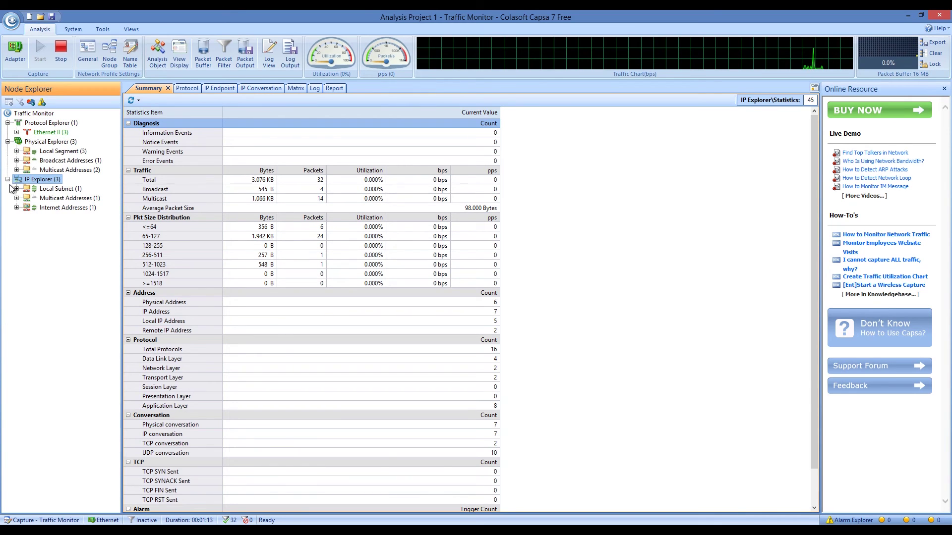
left_click(17, 208)
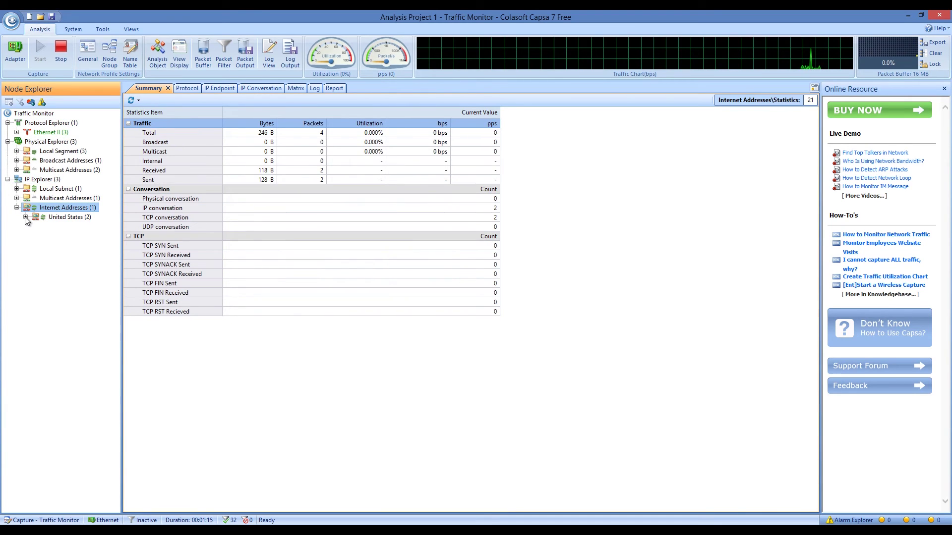
left_click(25, 218)
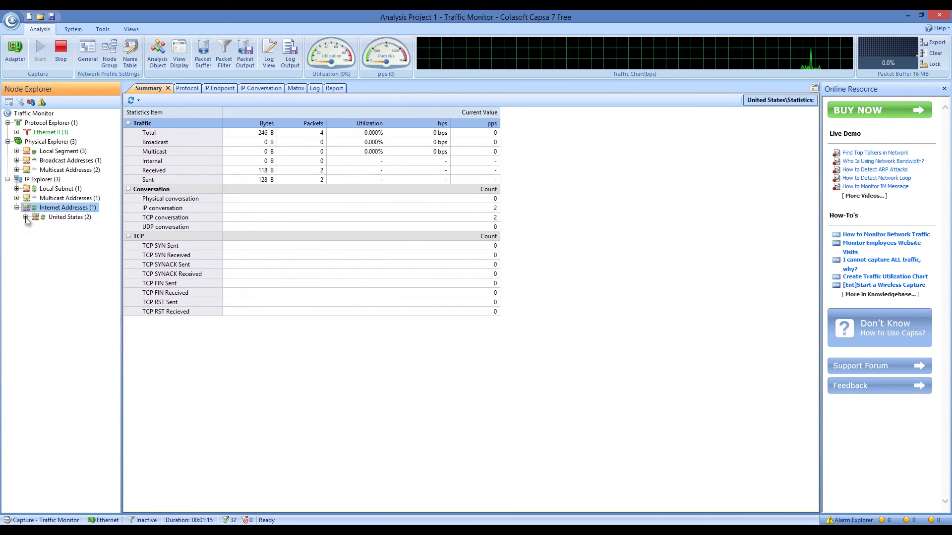
left_click(245, 56)
left_click(561, 228)
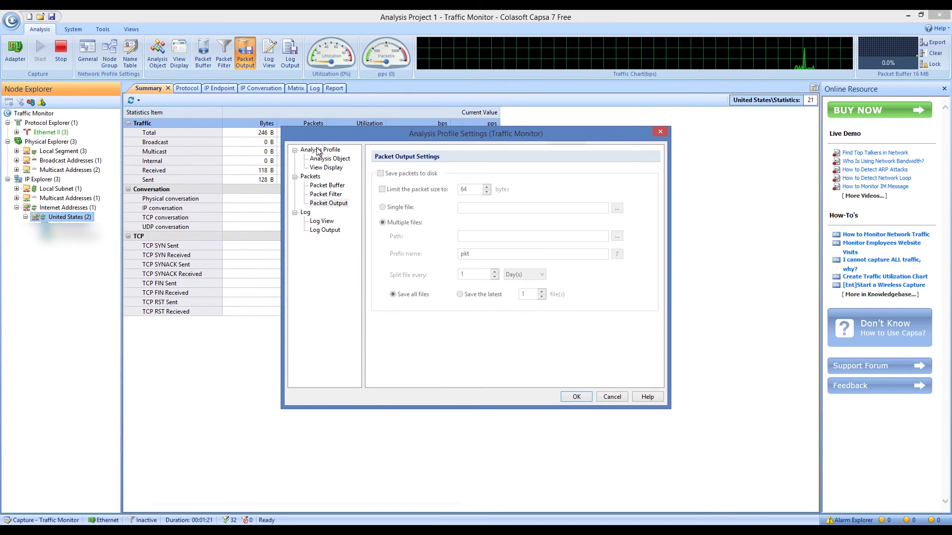
left_click(318, 159)
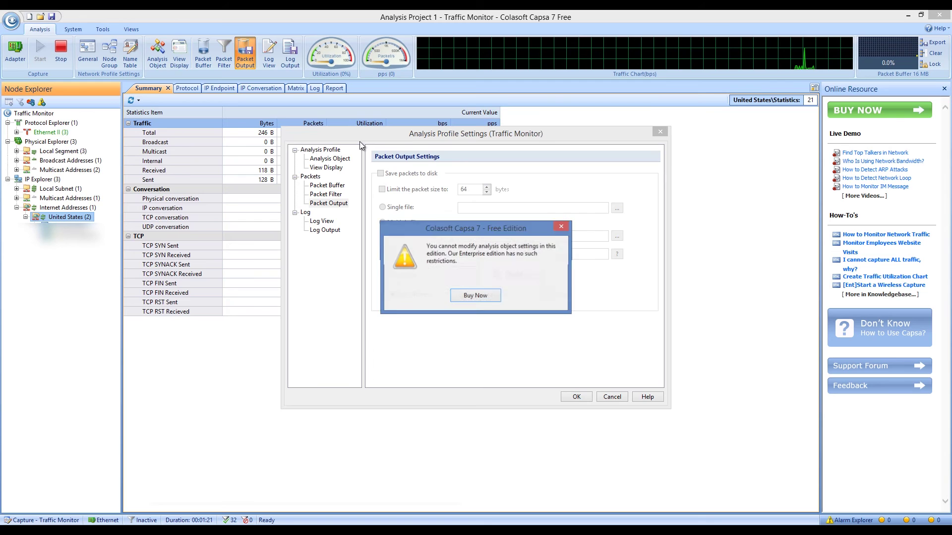
left_click(562, 227)
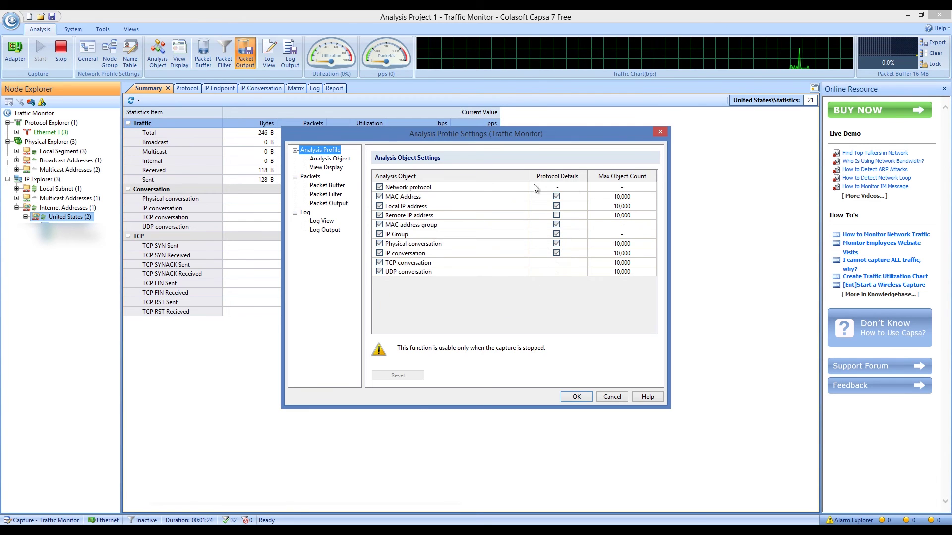
left_click(329, 168)
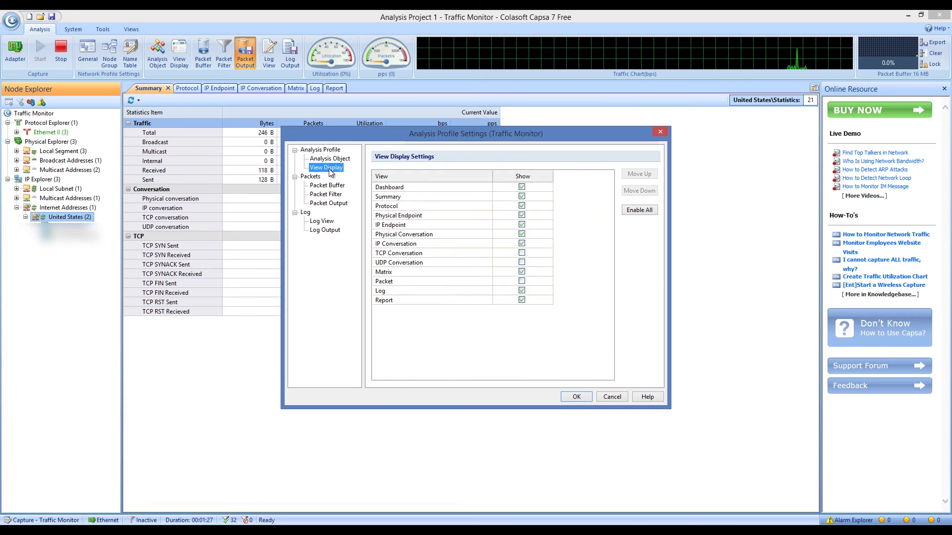
left_click(317, 180)
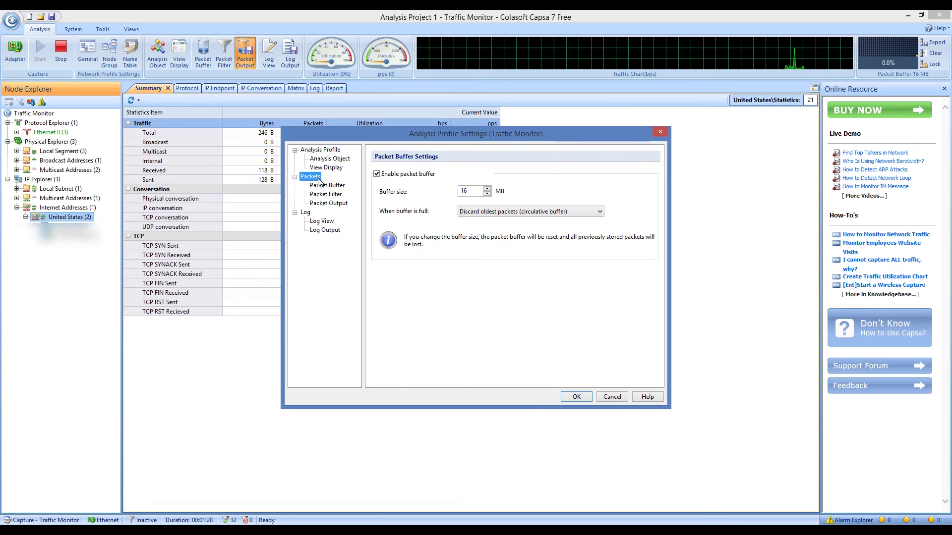
left_click(313, 214)
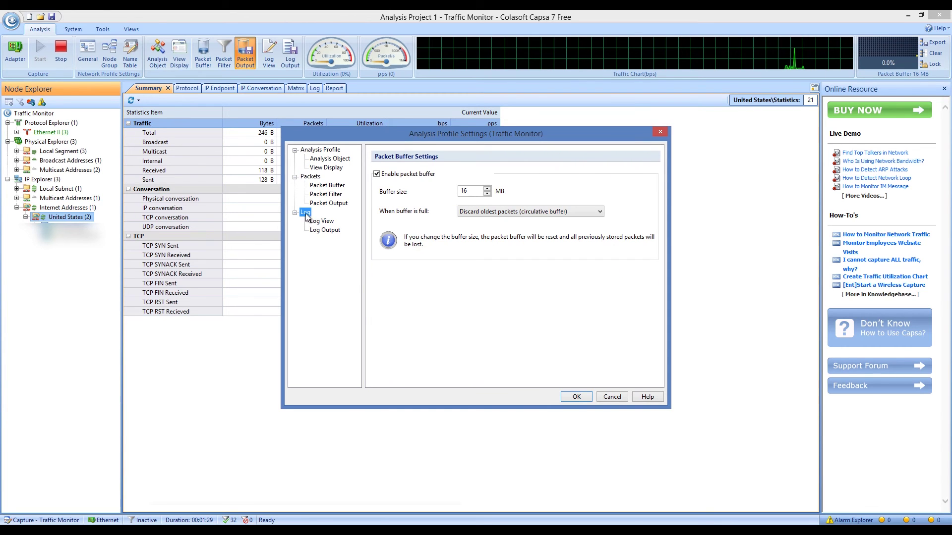
left_click(655, 134)
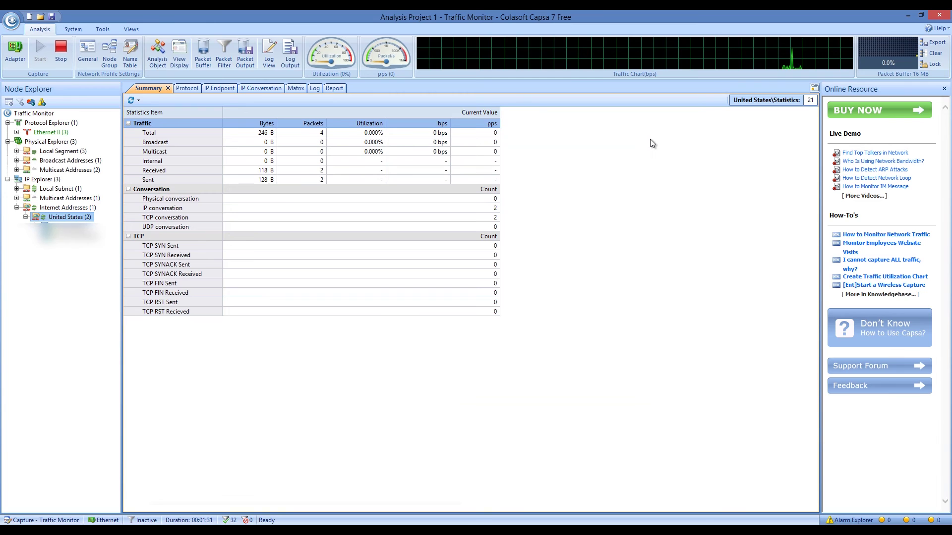
Step: Close the Summary view and browse the network profile's General, Node Group, Name Table and Alarms settings
left_click(168, 88)
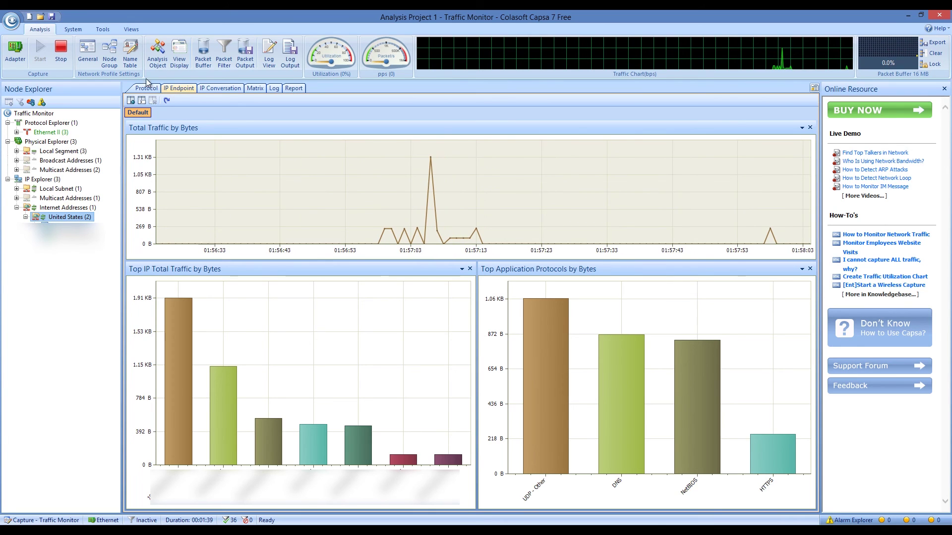
left_click(88, 52)
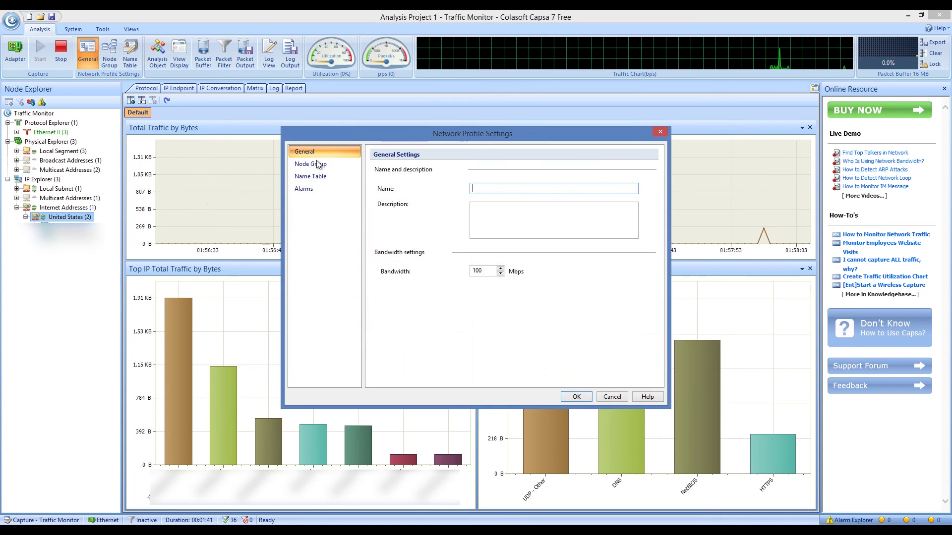
left_click(309, 164)
left_click(311, 177)
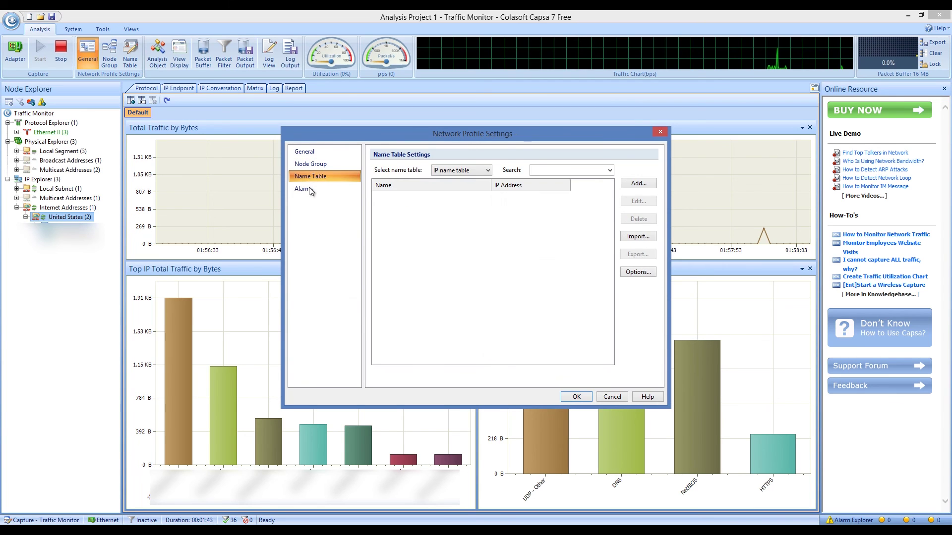
left_click(308, 189)
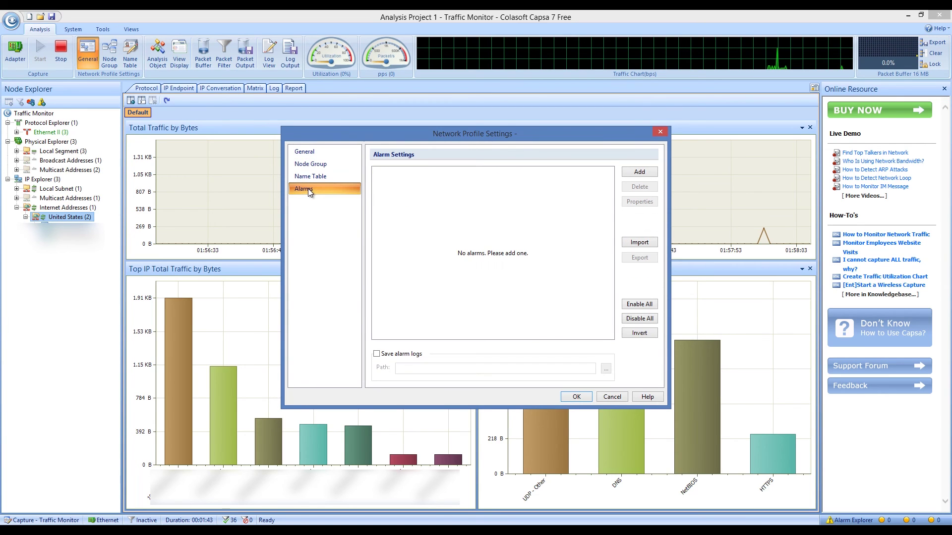
left_click(658, 131)
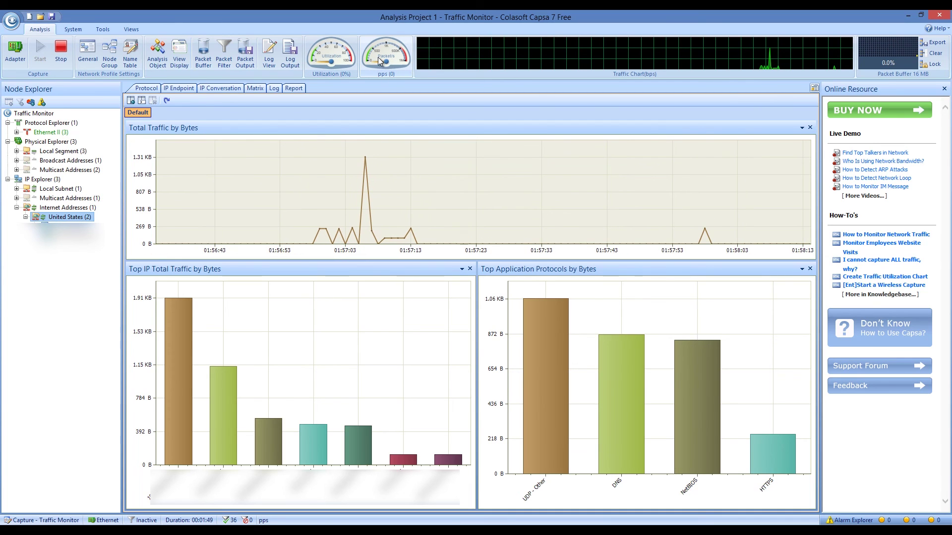
Step: Browse the System, Tools and Views ribbons and Tool Settings, then show the United States IP Endpoint table
left_click(78, 29)
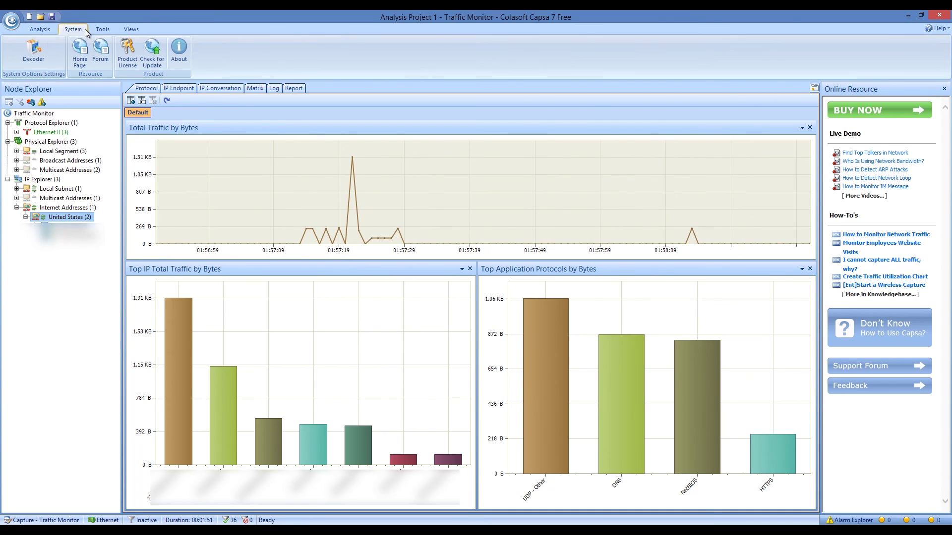
left_click(99, 31)
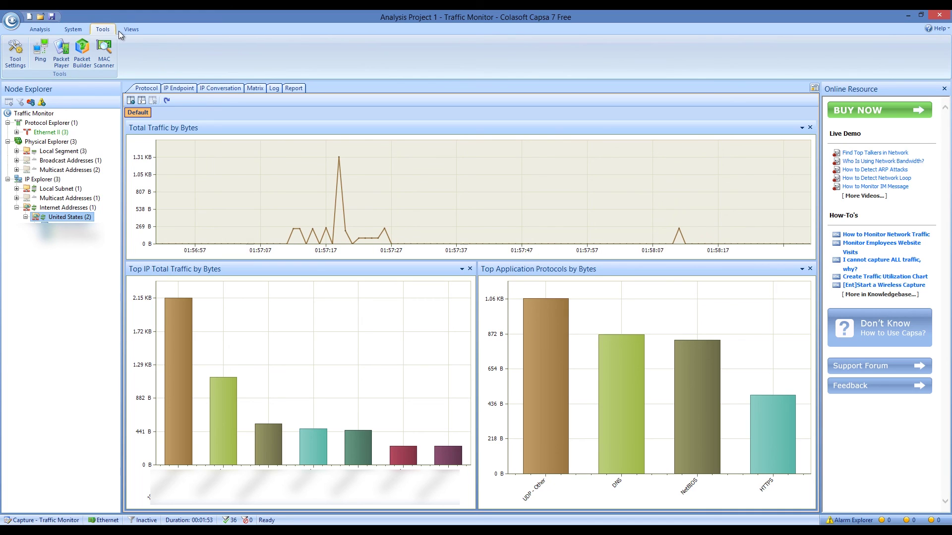
left_click(15, 52)
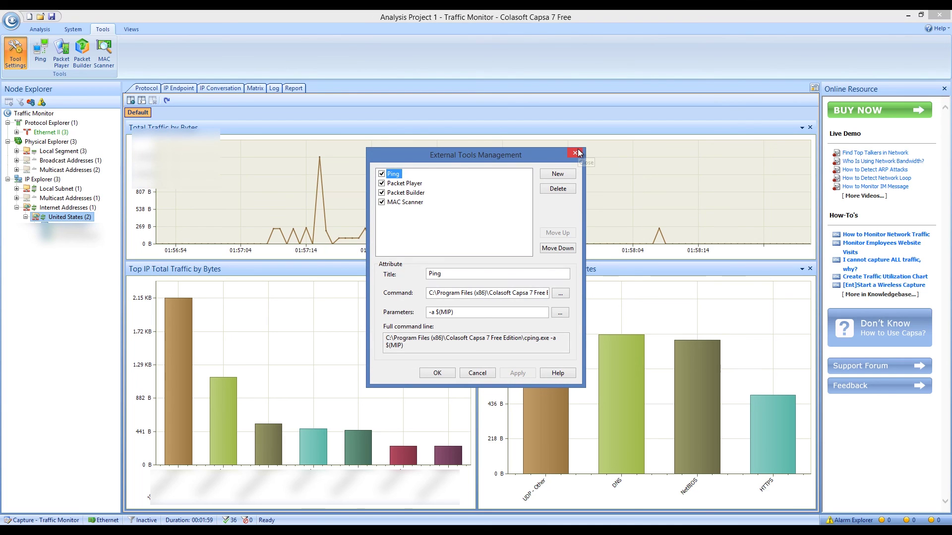
left_click(576, 153)
left_click(129, 29)
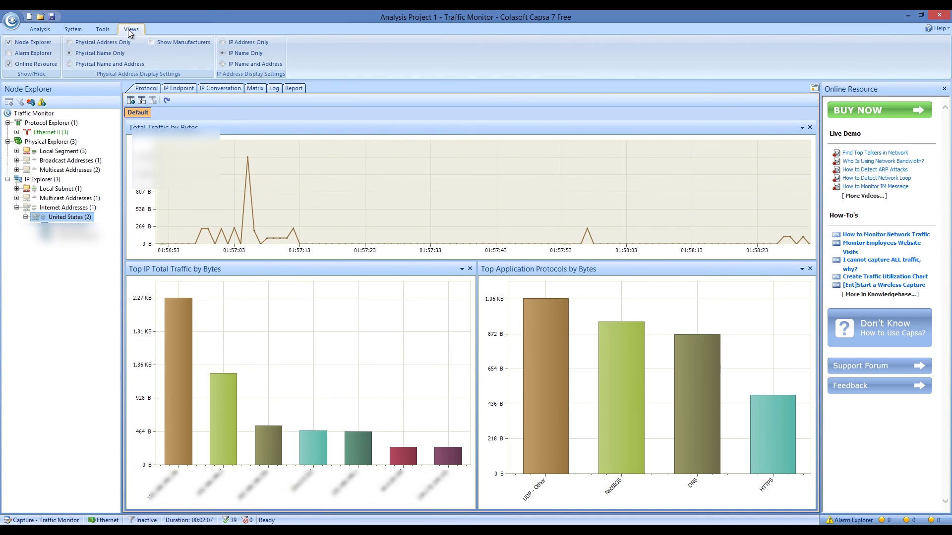
left_click(180, 88)
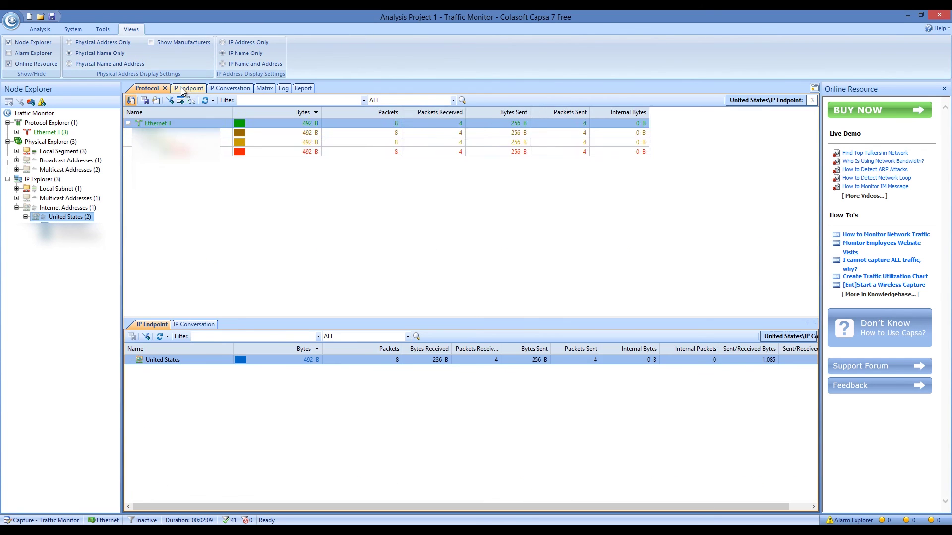
left_click(54, 30)
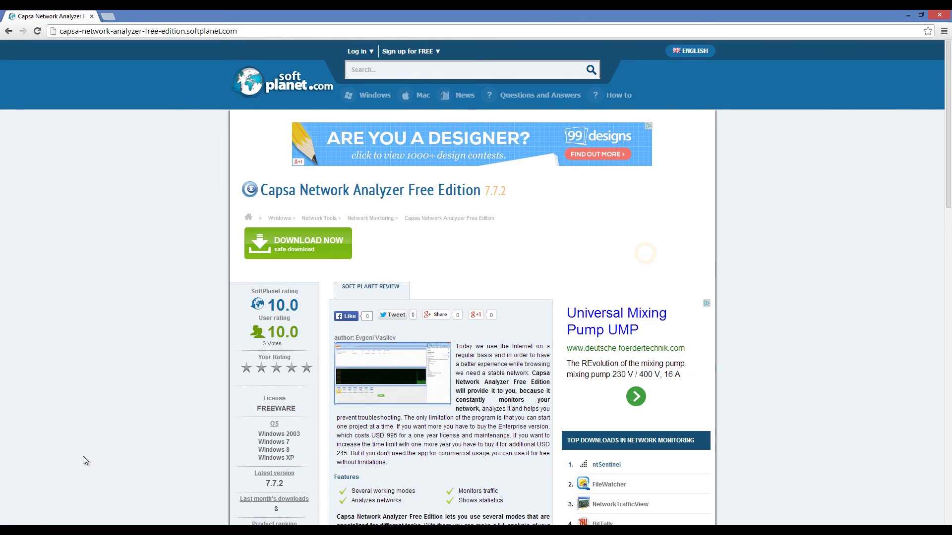
Step: Scroll the SoftPlanet Capsa page down to the Features section and back to the top
scroll(144, 260, "down", 8)
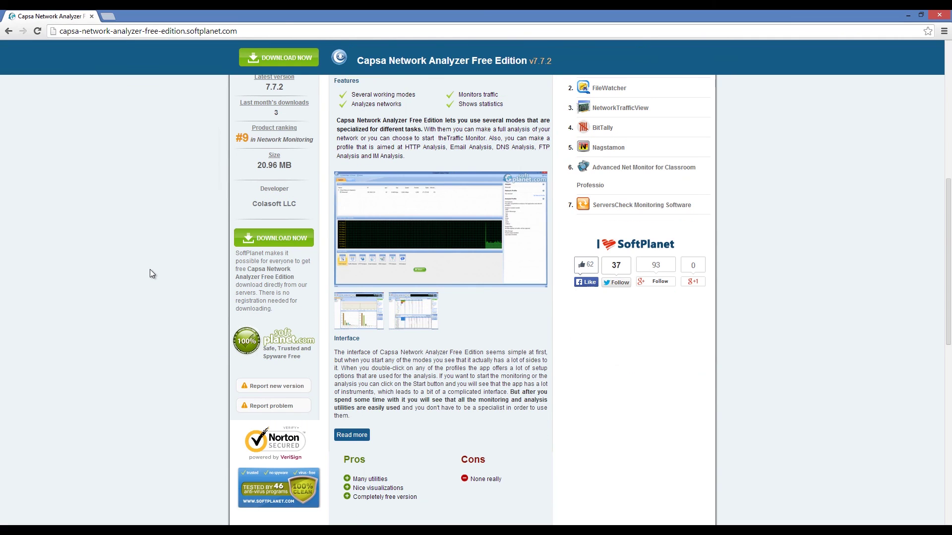
scroll(150, 269, "up", 8)
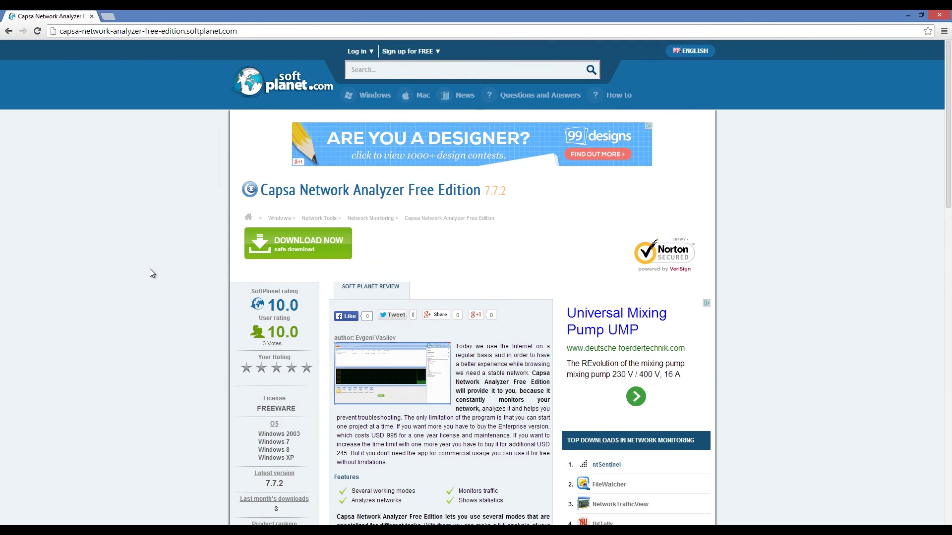